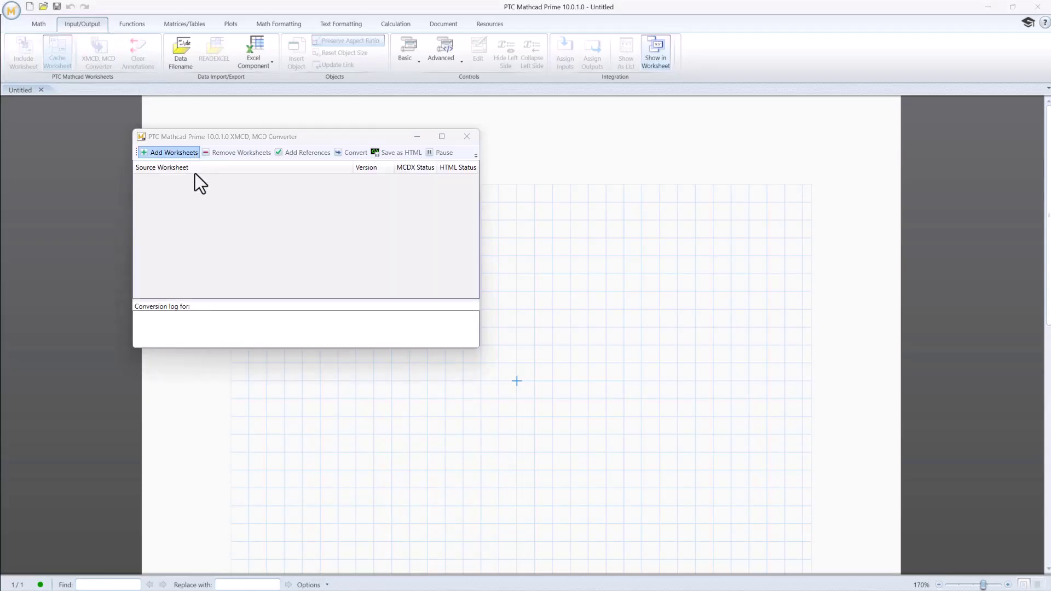
Add Contols_worksheet_radio_button_and_slider.xmcd to the worksheet converter list
click(189, 153)
click(206, 234)
click(548, 418)
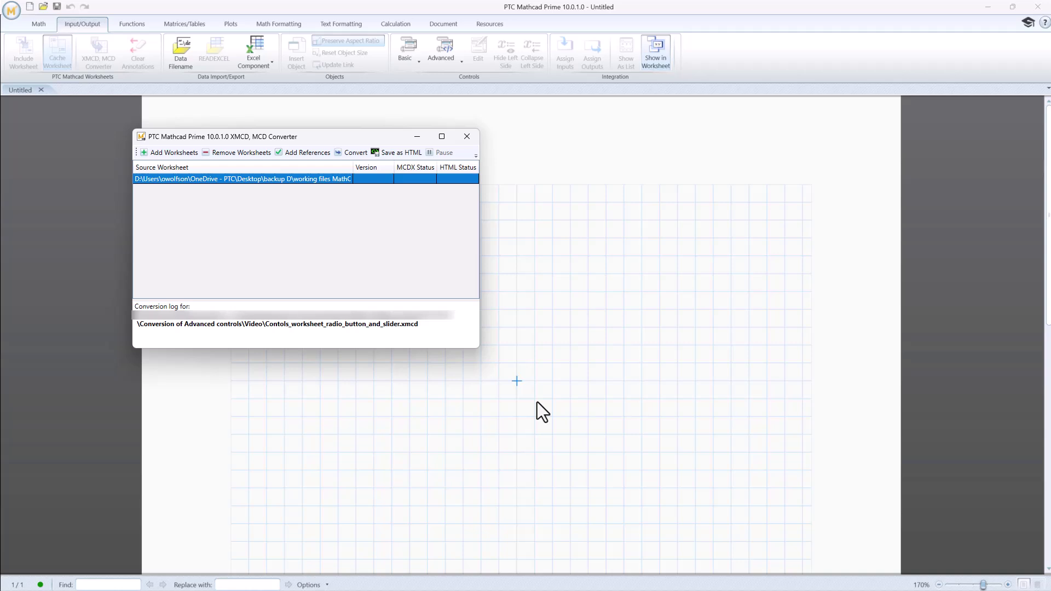
Convert the legacy worksheet to Prime and open the converted file
click(339, 152)
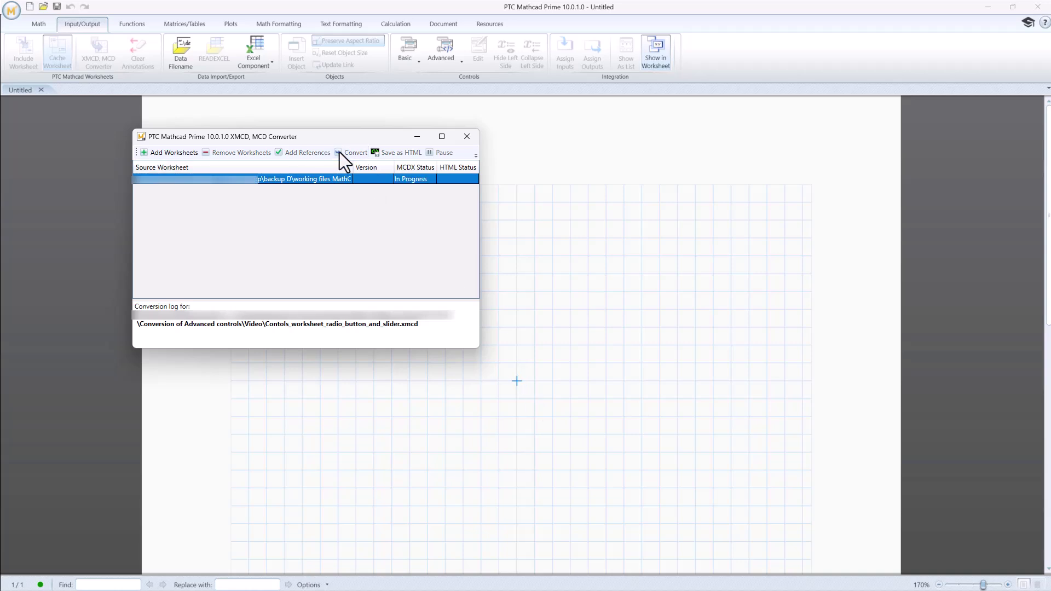
click(441, 136)
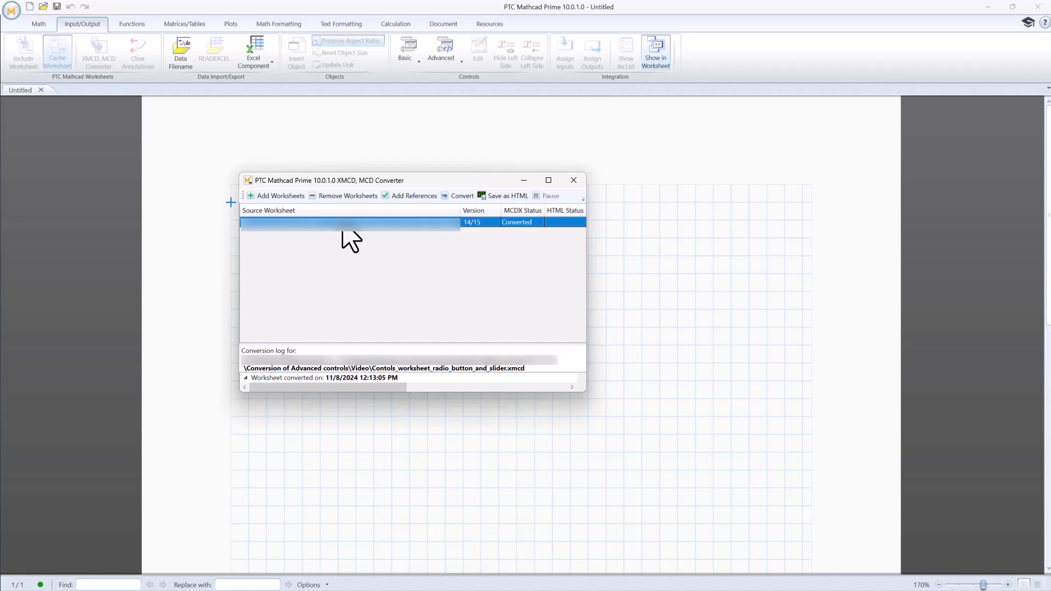
right_click(344, 222)
click(376, 246)
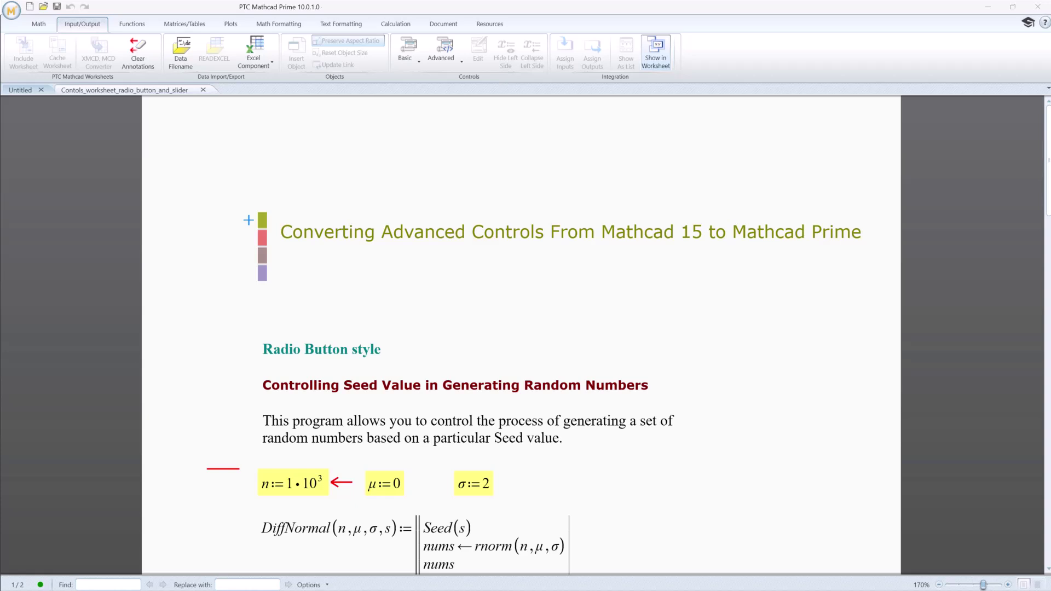
Scroll to the seed-distribution radio button and select its four blank neighbouring boxes
scroll(137, 519, down, 6)
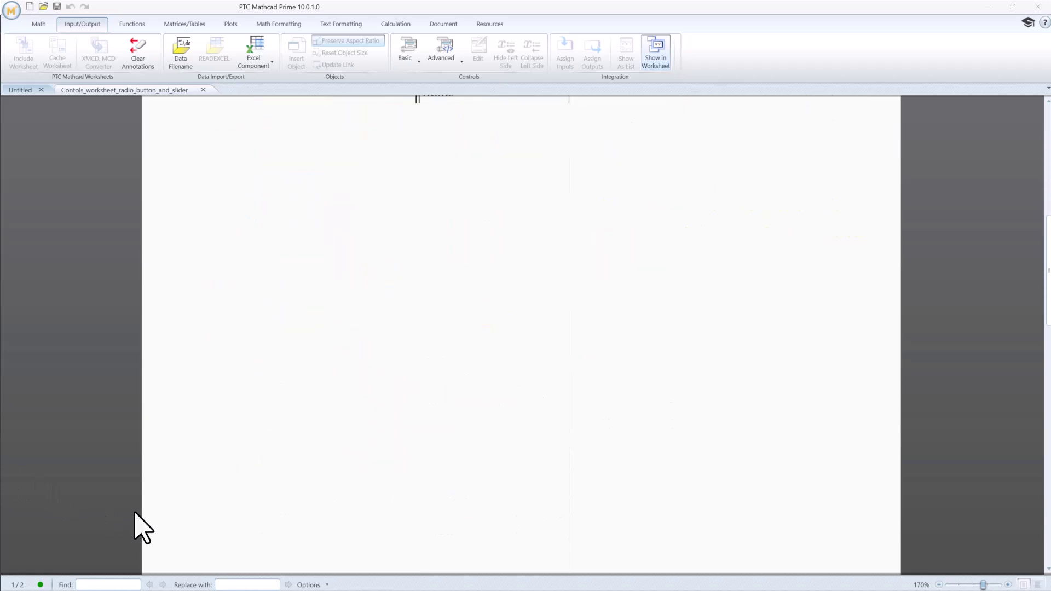
scroll(136, 515, down, 10)
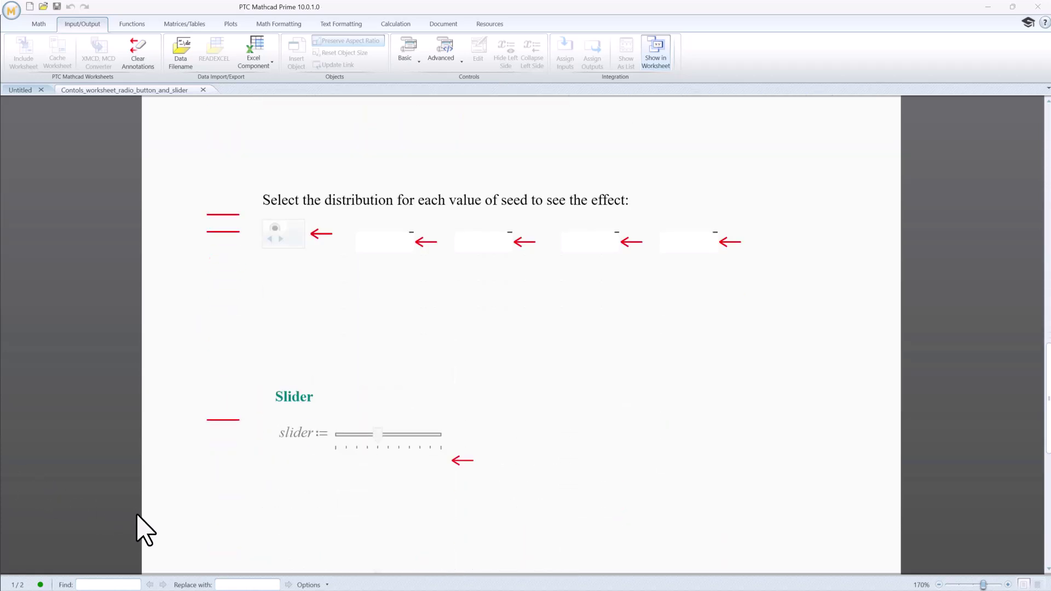
drag(356, 215, 750, 280)
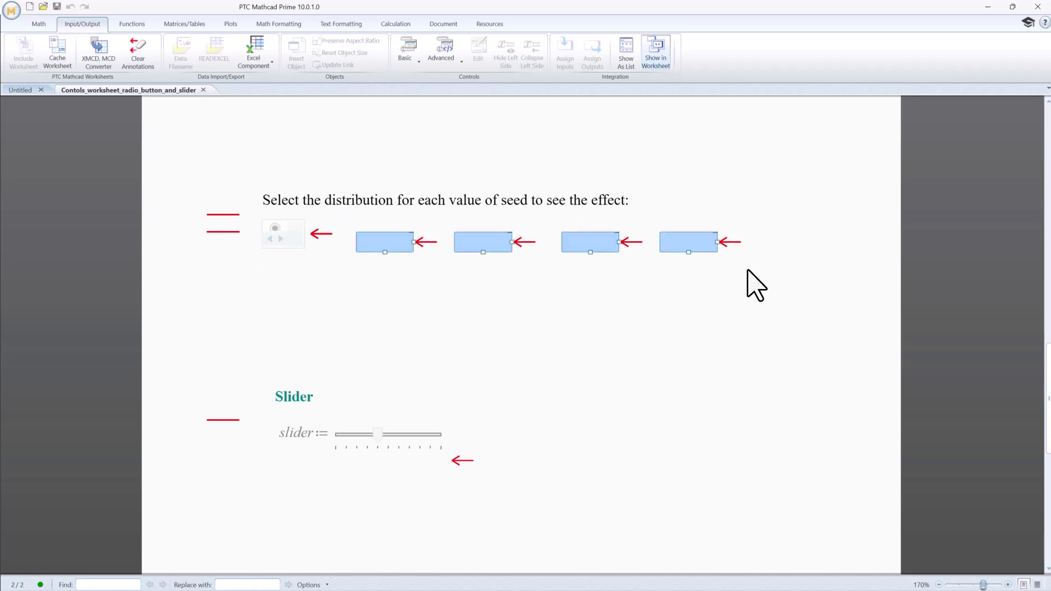
Delete the four blank boxes and re-enable the radio control with Calculation > Disable Region
right_click(688, 245)
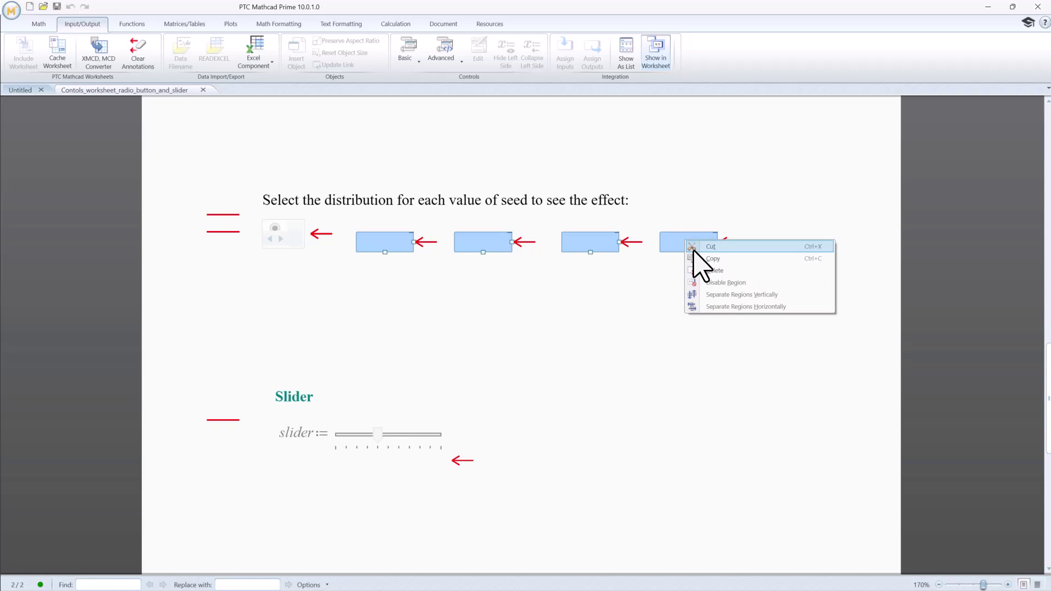
click(706, 271)
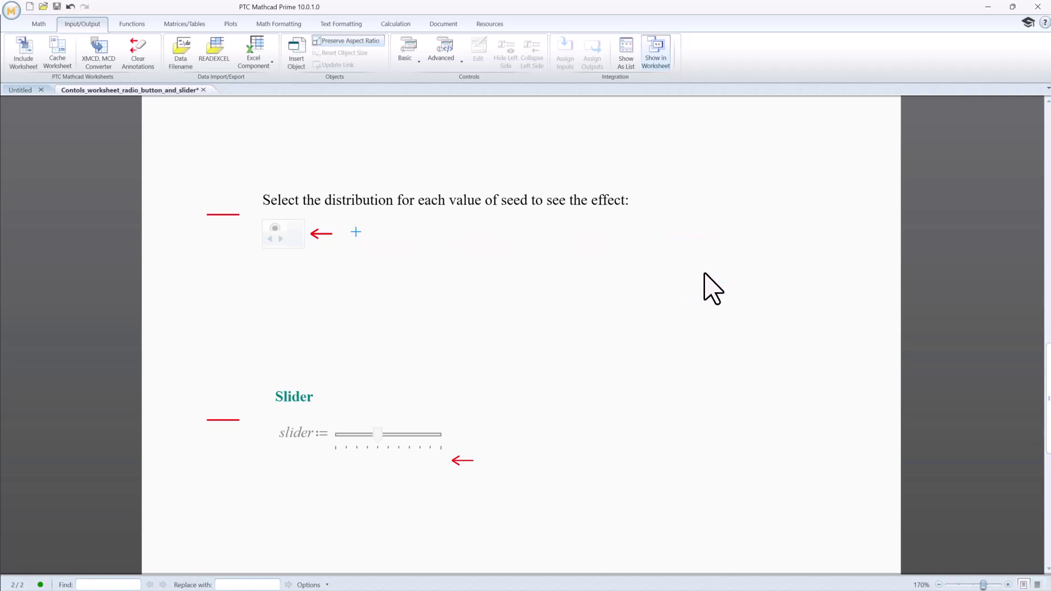
drag(250, 216, 313, 265)
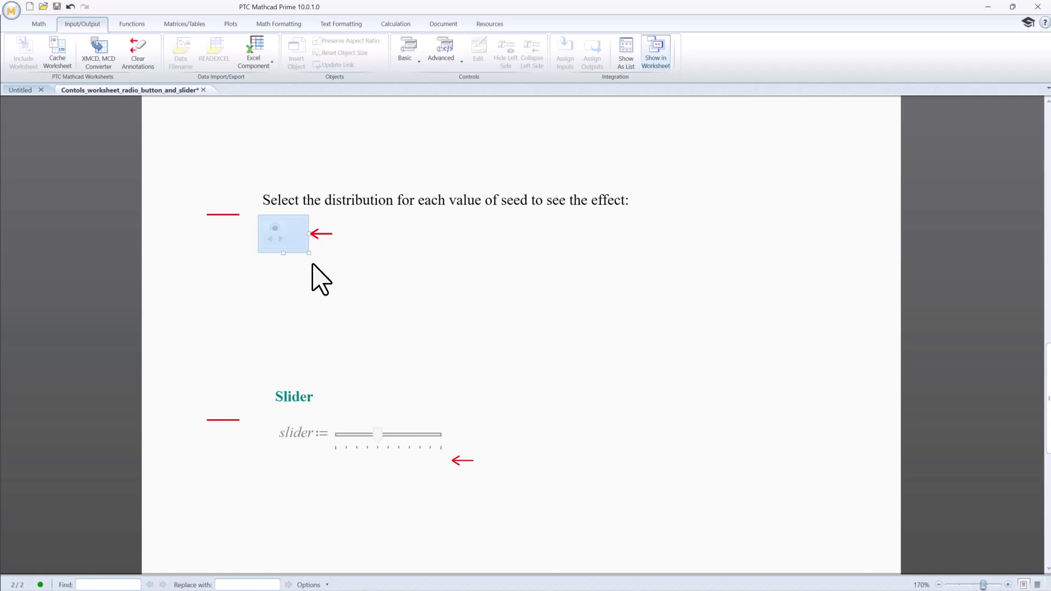
click(399, 24)
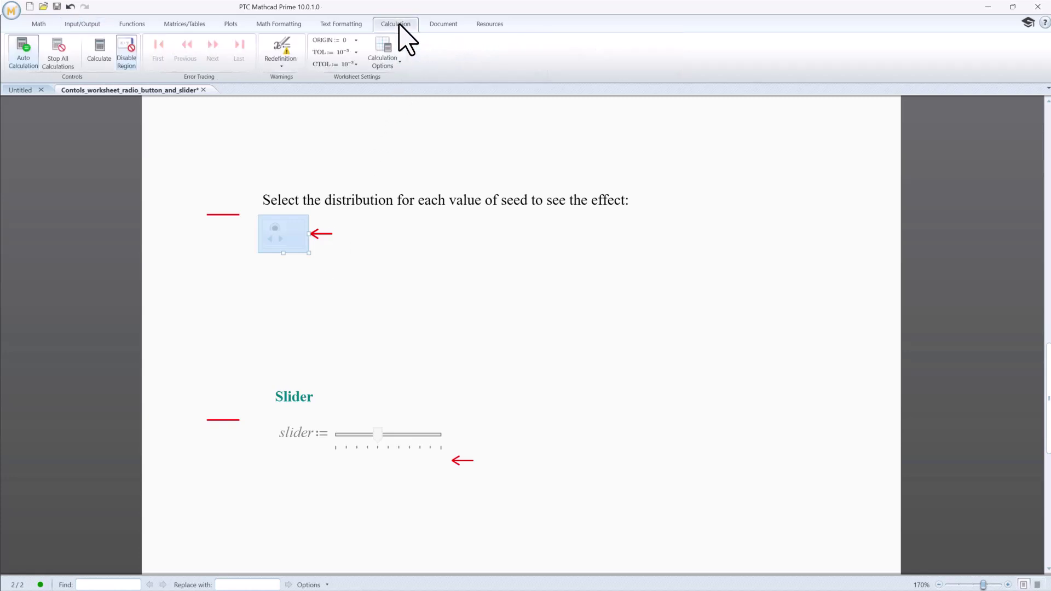
click(131, 44)
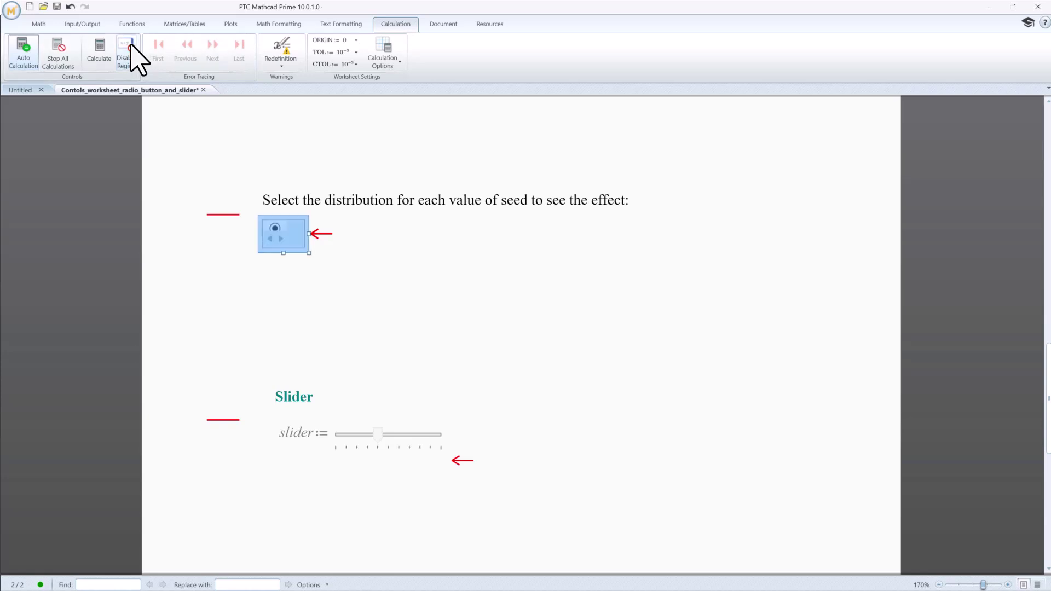
Confirm Advanced Control script options, recalculate, and resize the radio control to show Seed 1–Seed 5
click(12, 11)
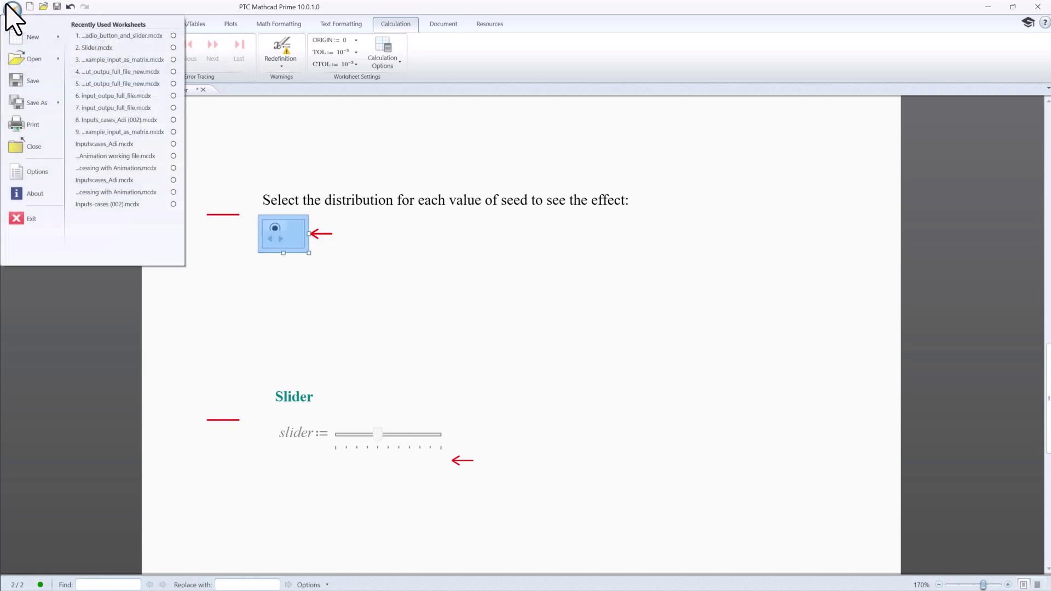
click(37, 173)
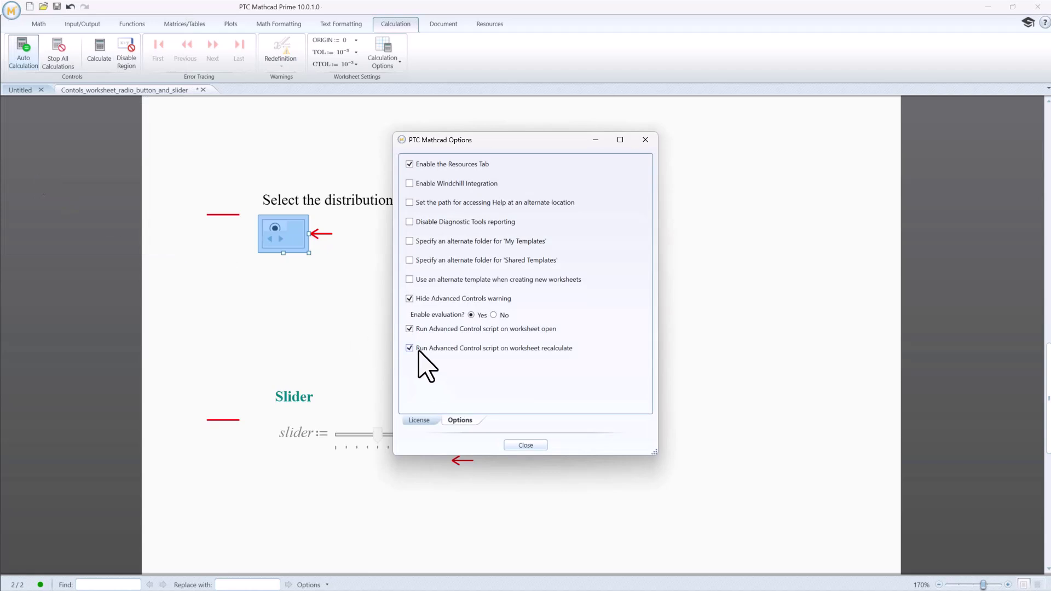
click(523, 445)
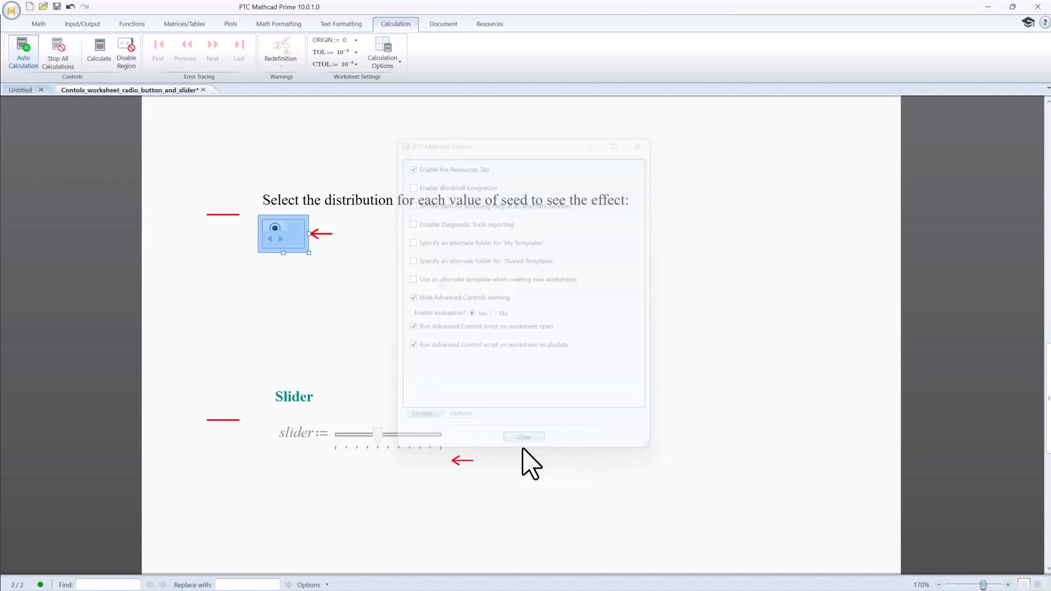
click(101, 51)
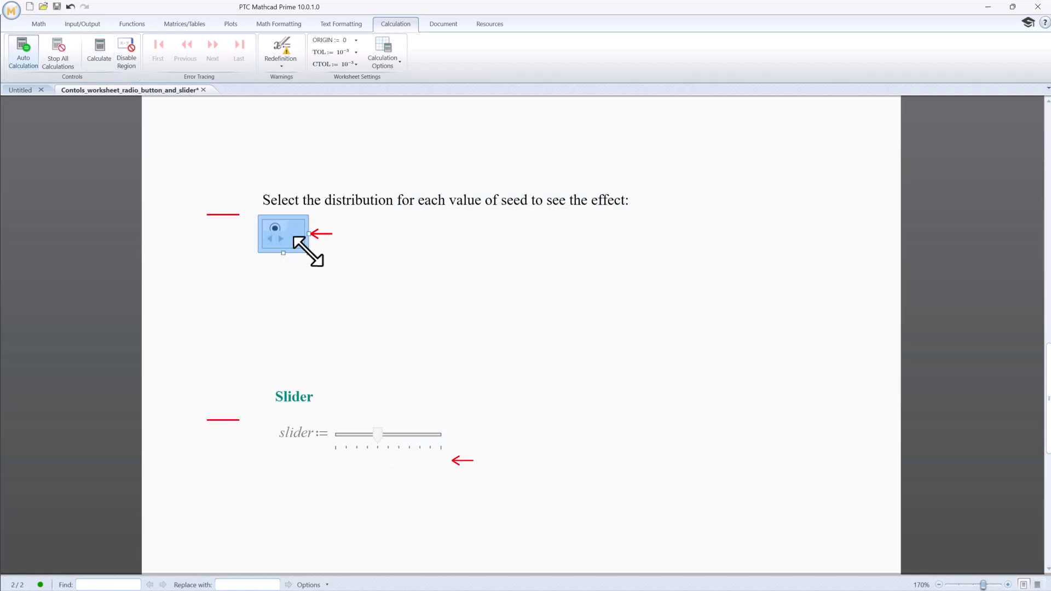
drag(308, 252, 376, 346)
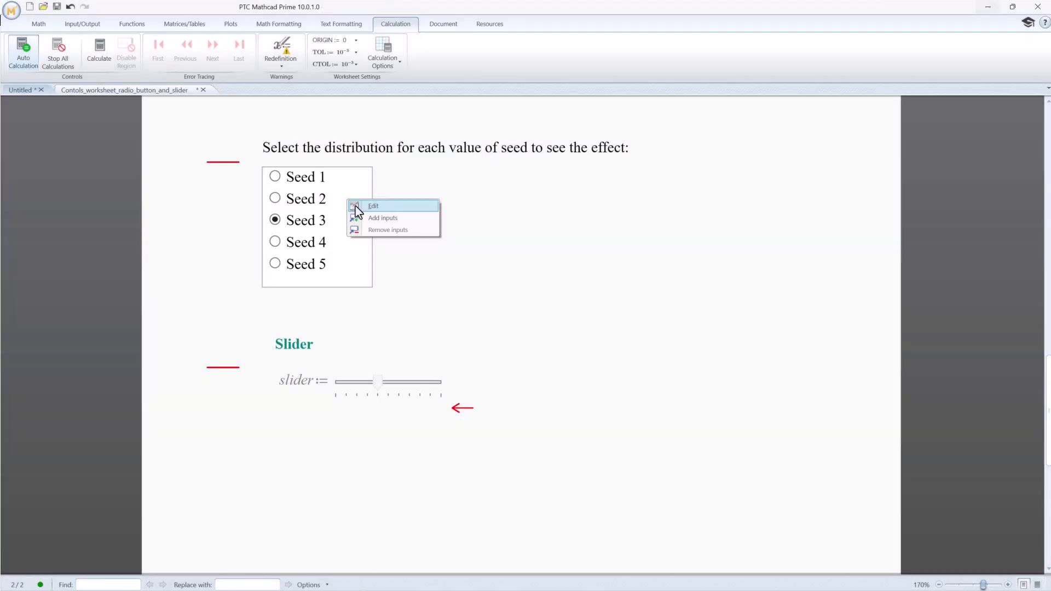
Delete the RadioBtn_Click and RadioBtn_SelectionChange subroutines from the radio script and apply
click(358, 208)
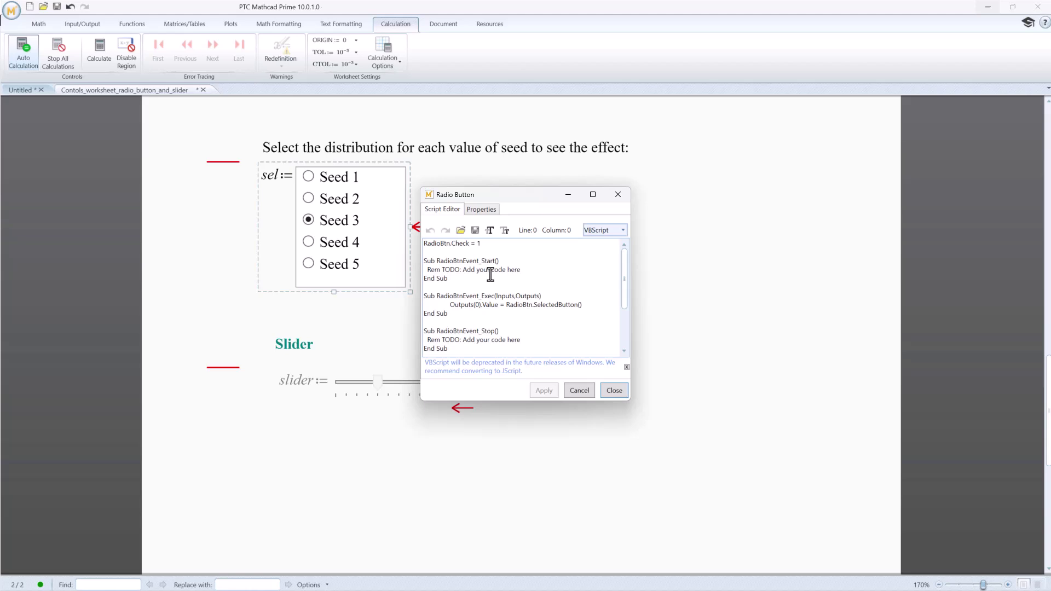
scroll(490, 275, down, 3)
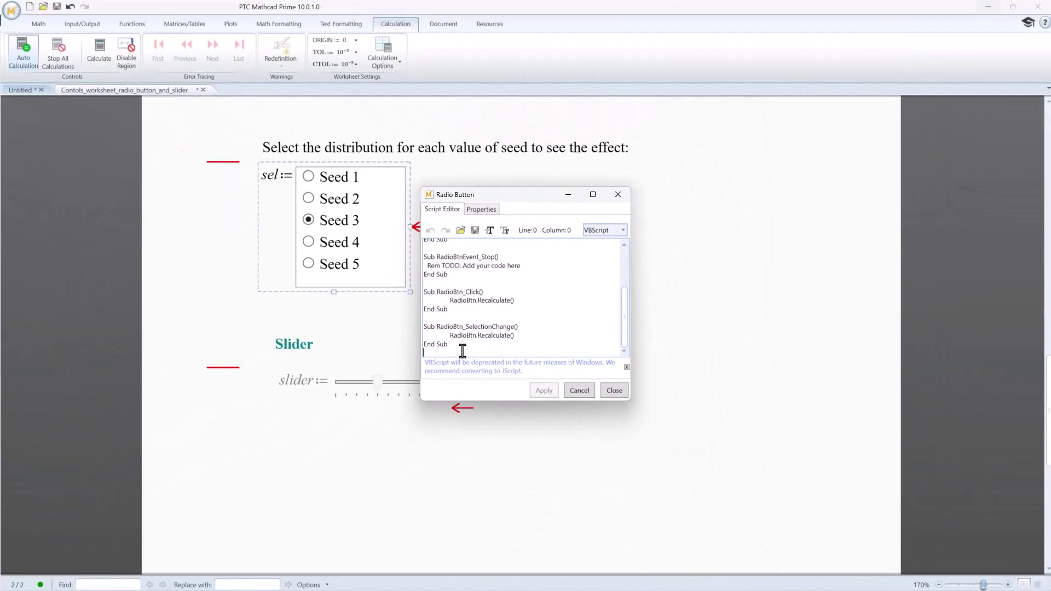
drag(462, 350, 406, 296)
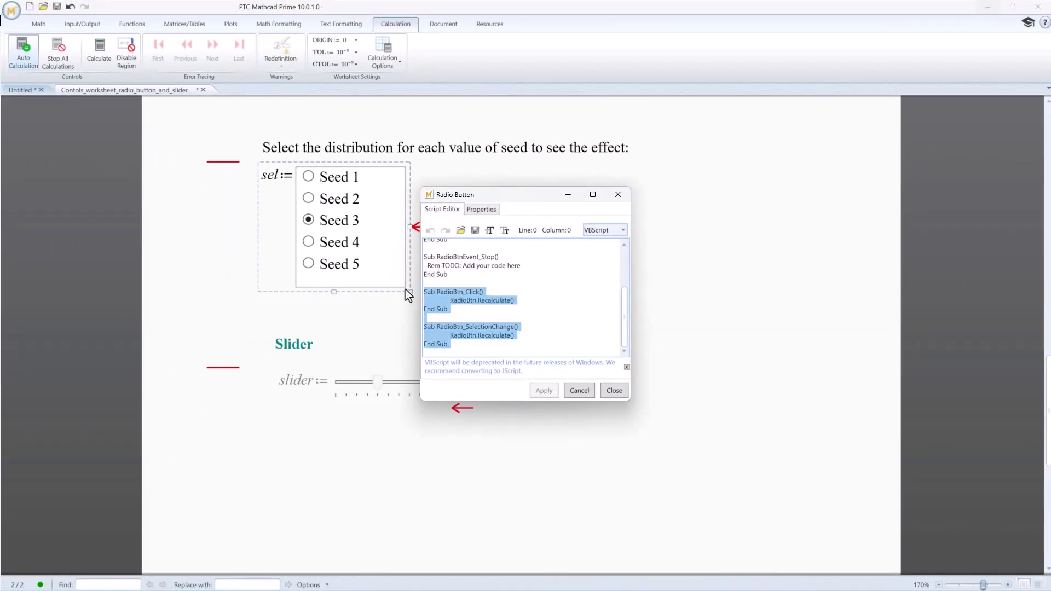
key(Delete)
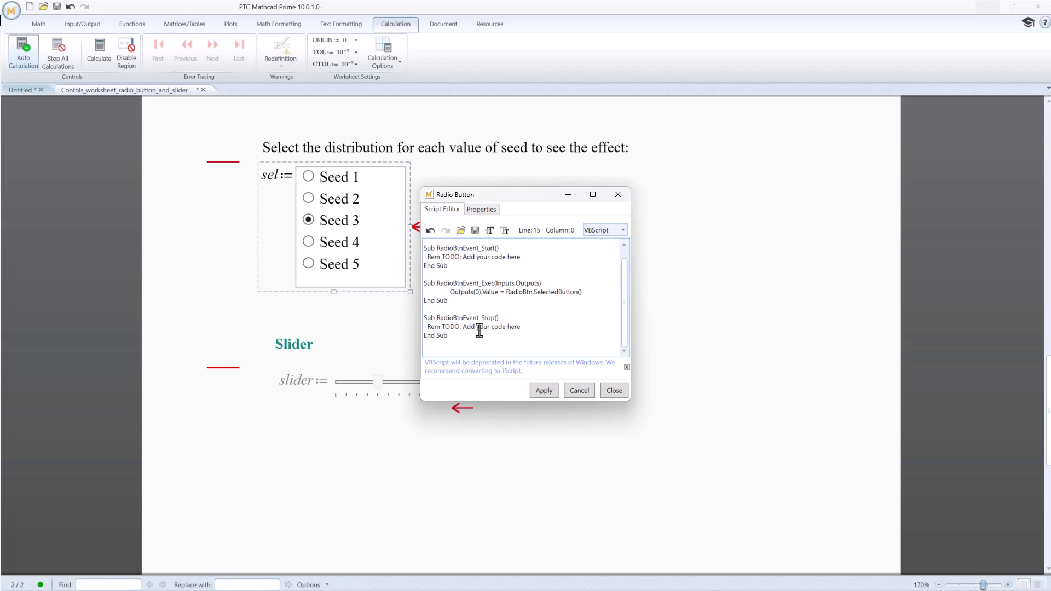
click(531, 391)
Reopen the radio button's script editor and check its Seed 1–Seed 5 caption properties
click(614, 390)
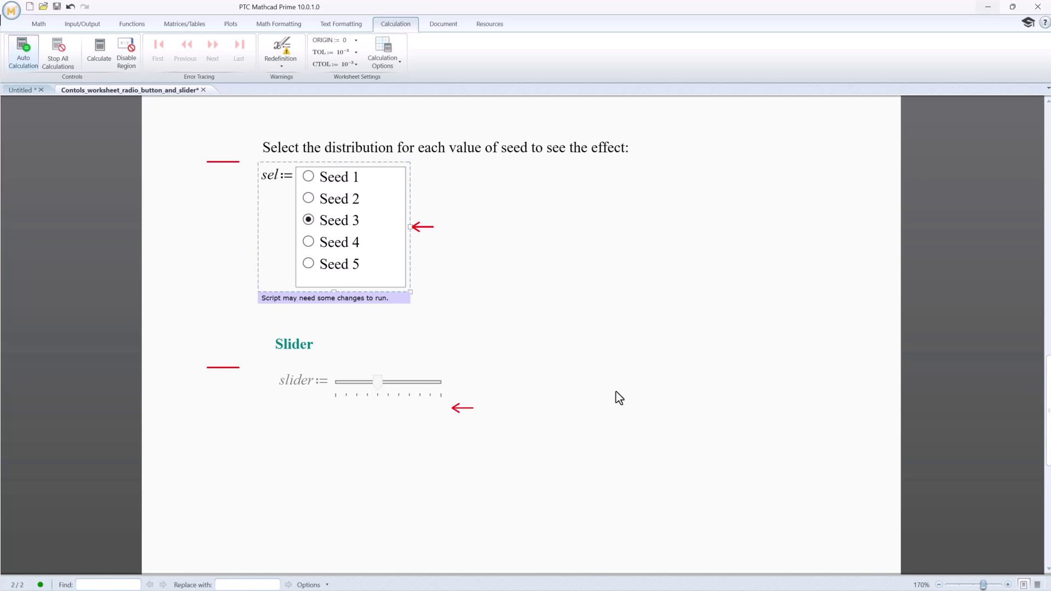
right_click(382, 228)
click(387, 230)
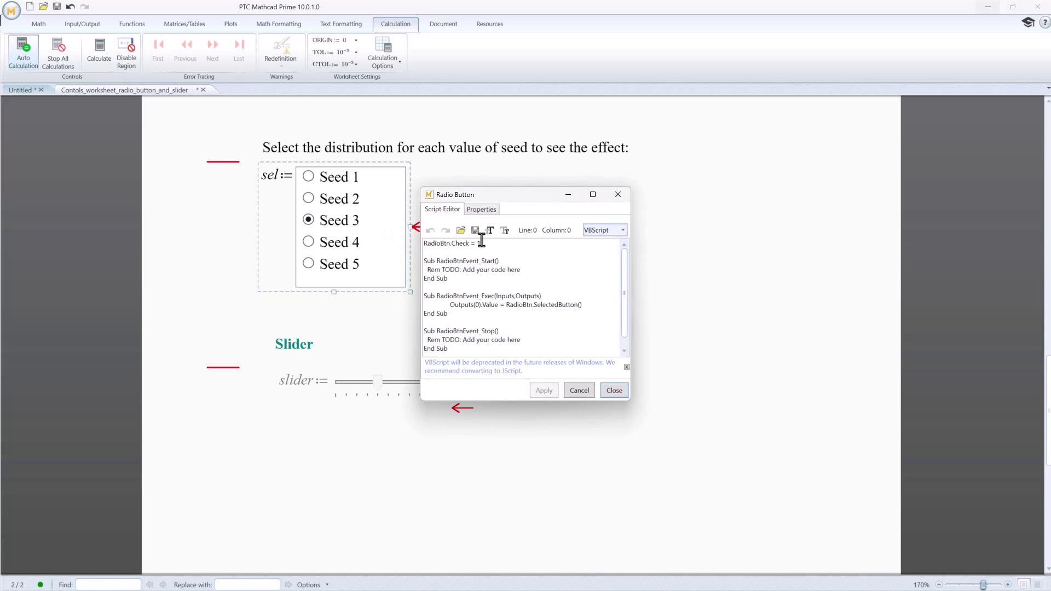
click(480, 210)
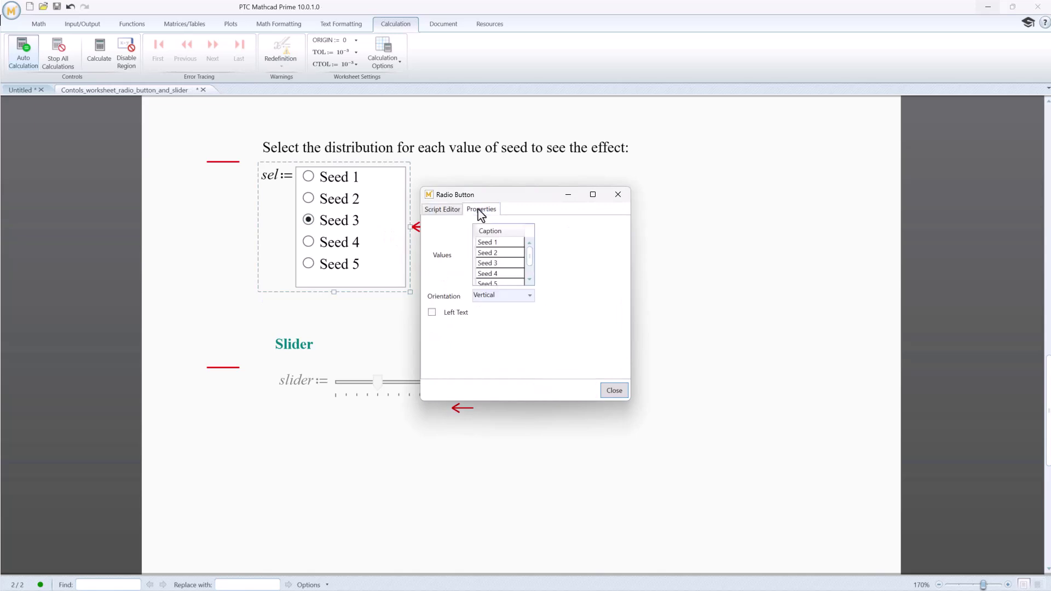
click(450, 211)
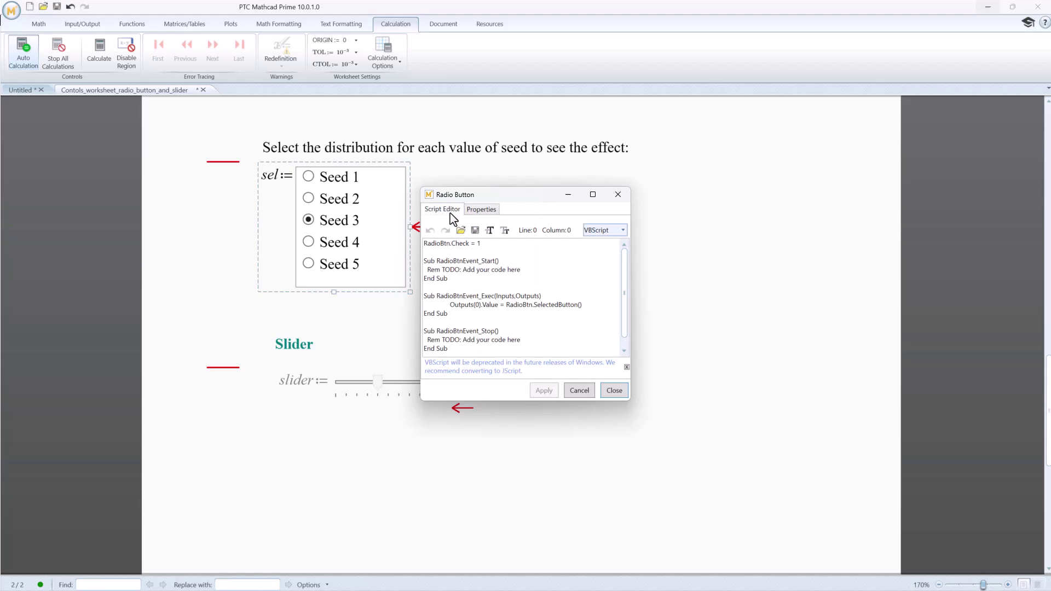
Add RadioBtn.AddButton("seed1") and a seed2 copy to RadioBtnEvent_Start
click(520, 271)
key(Return)
text(RadioBtn.AddButton("seed1"))
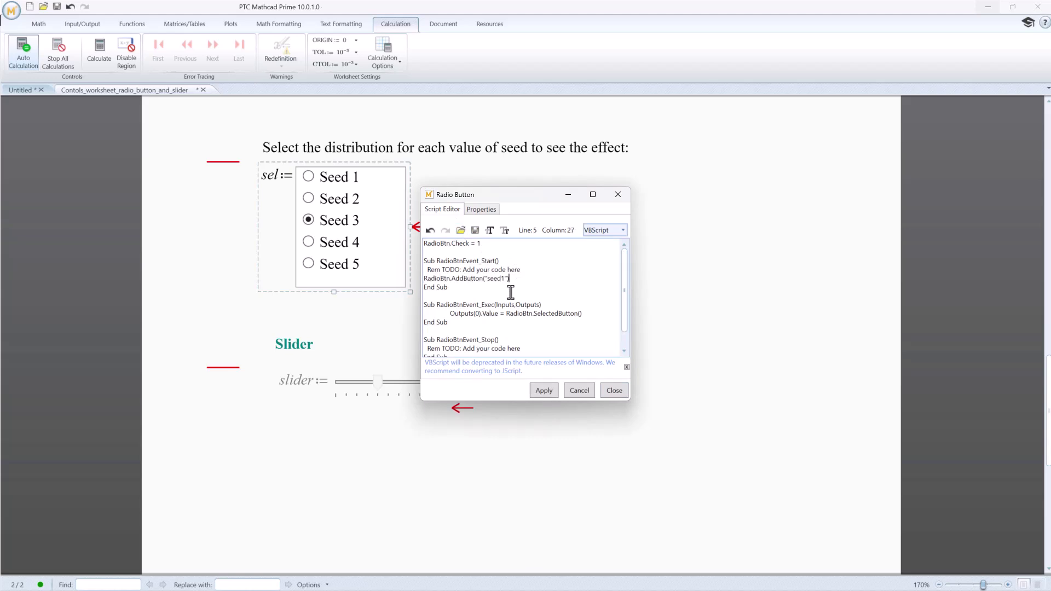
key(Return)
text(RadioBtn.AddButton("seed1"))
key(Left)
key(Left)
key(BackSpace)
text(2)
Add AddButton lines for seed3, seed4 and seed5, then apply and close the editor
key(End)
key(Return)
text(RadioBtn.AddButton("seed1"))
key(Left)
key(Left)
key(BackSpace)
text(3)
key(End)
key(Return)
text(RadioBtn.AddButton("seed1"))
key(Left)
key(Left)
key(BackSpace)
text(4)
key(End)
key(Return)
text(RadioBtn.AddButton("seed1"))
key(Left)
key(Left)
key(BackSpace)
text(5)
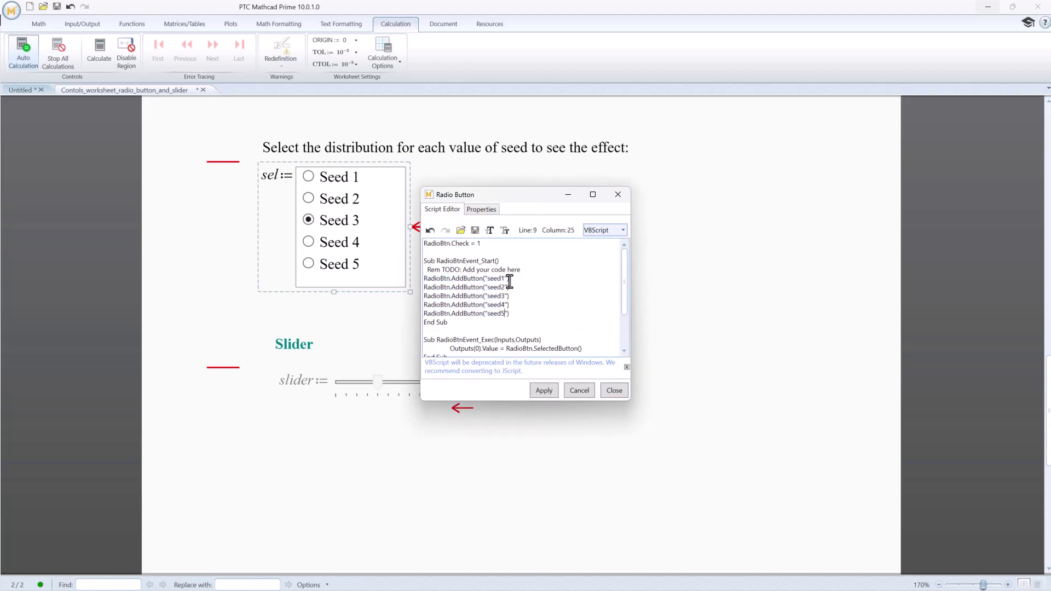
click(543, 390)
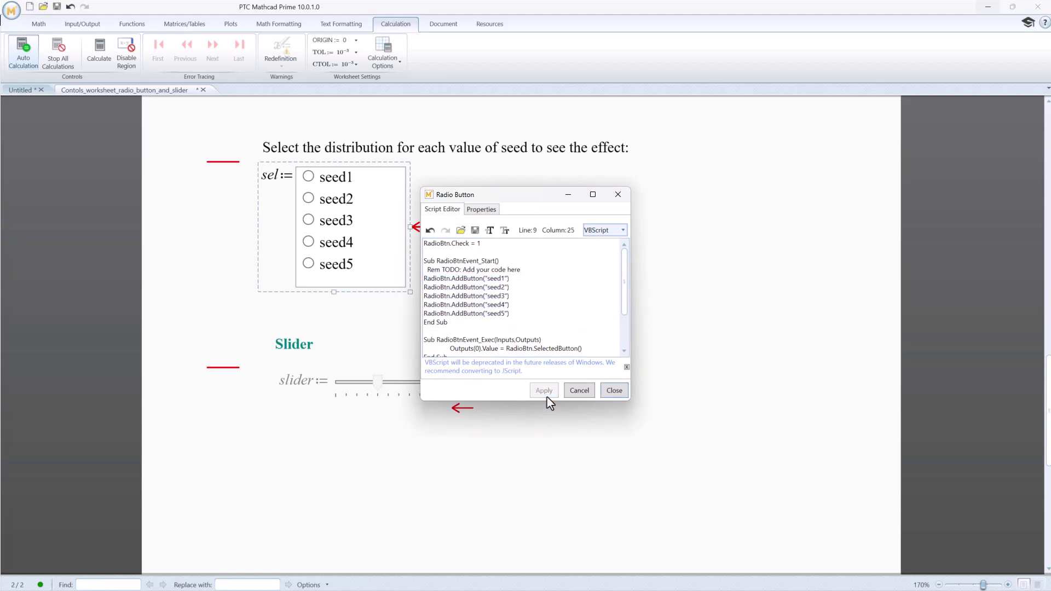
click(614, 391)
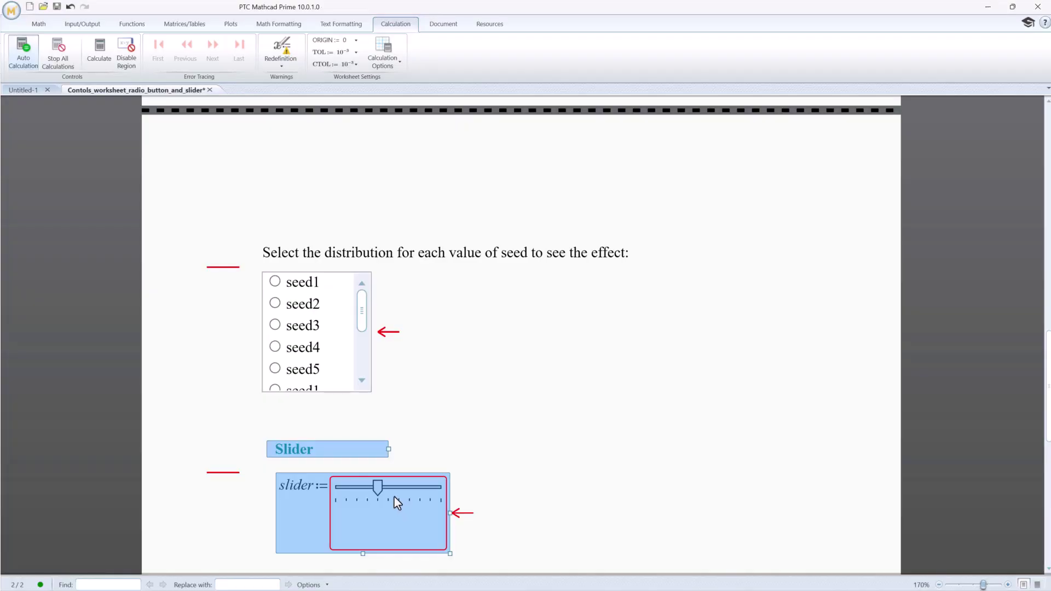
Fix the slider script's Start, Exec and Stop event names by removing the :: colons
right_click(394, 499)
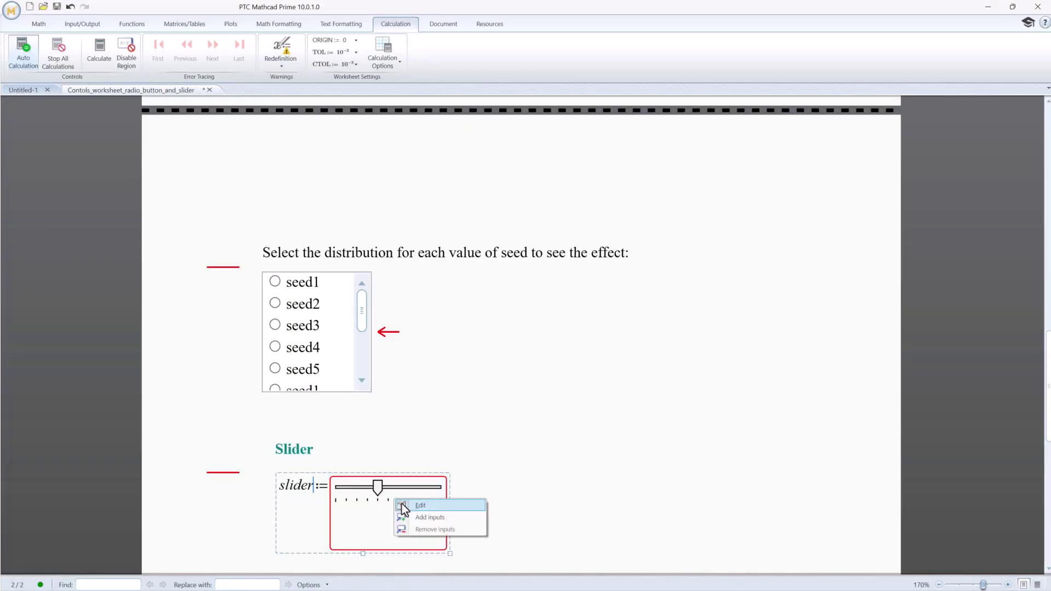
click(404, 505)
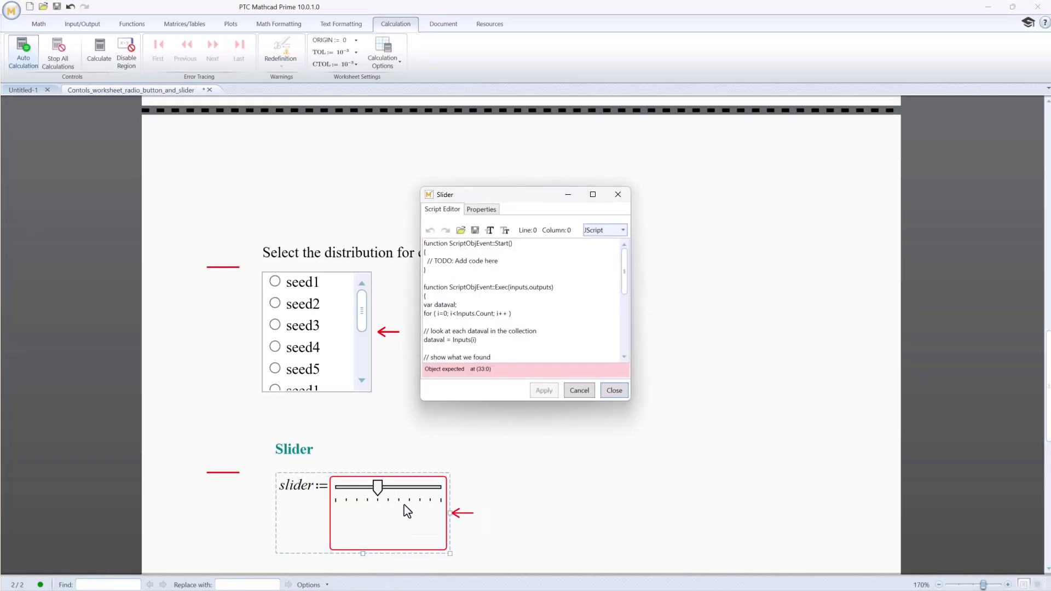
click(495, 243)
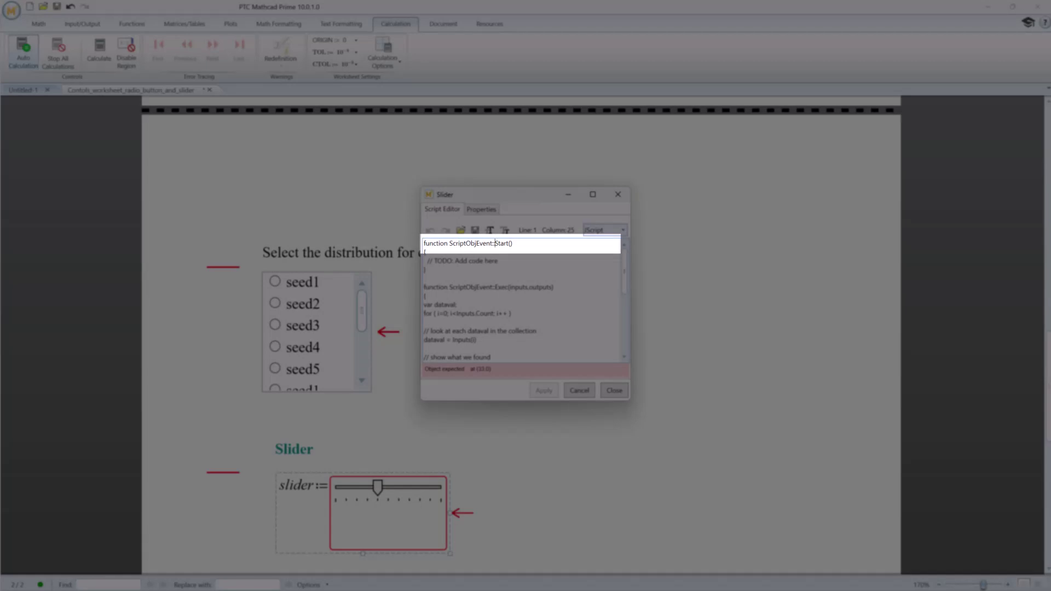
key(BackSpace)
key(BackSpace)
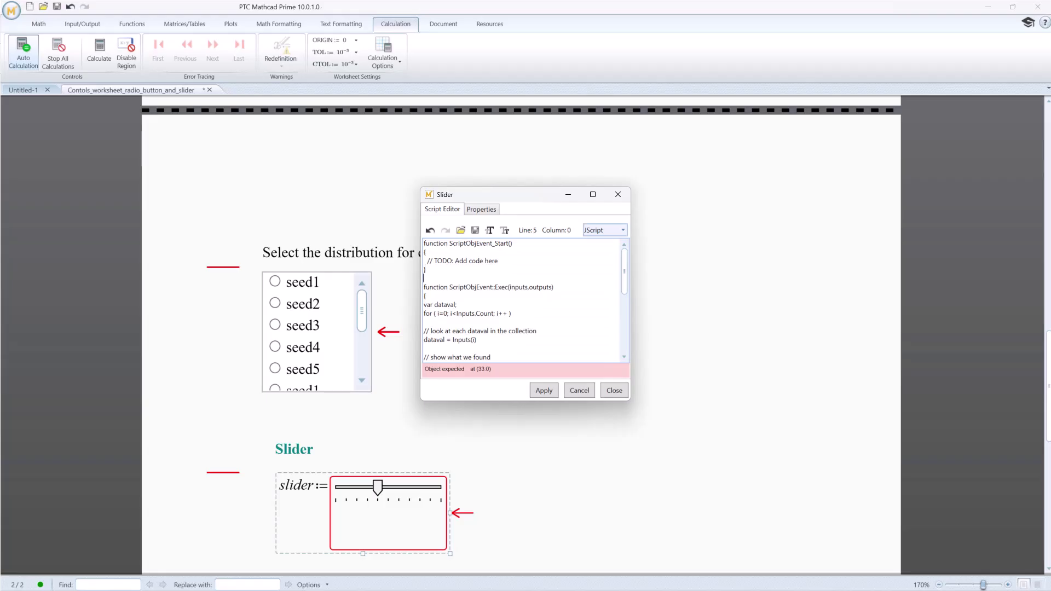
click(495, 287)
key(BackSpace)
key(BackSpace)
text(_)
click(423, 348)
key(Down)
key(Down)
key(Down)
key(Down)
key(Down)
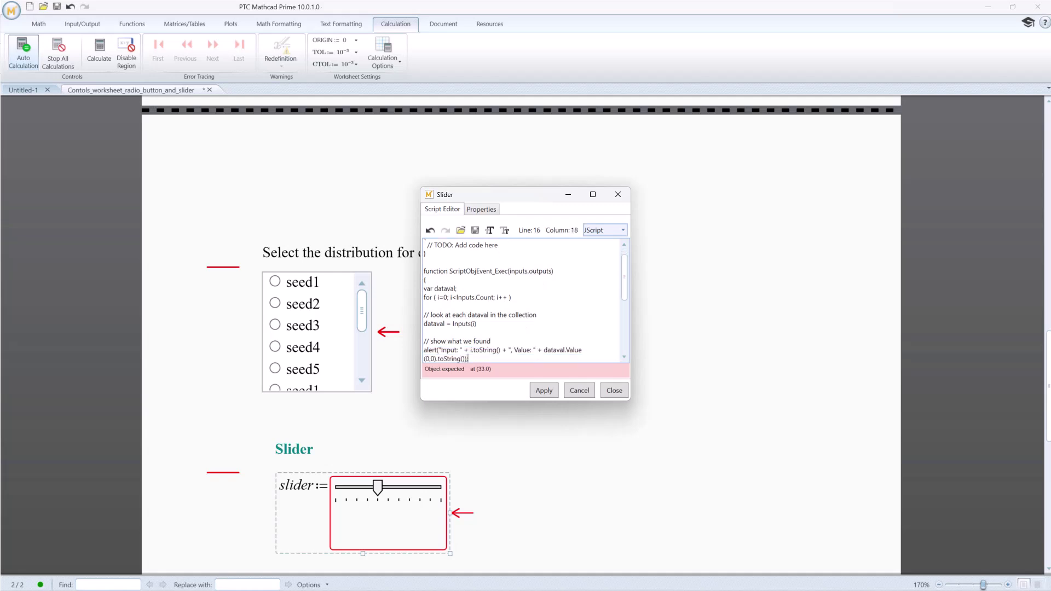
click(496, 358)
key(Down)
key(Down)
key(Down)
key(Down)
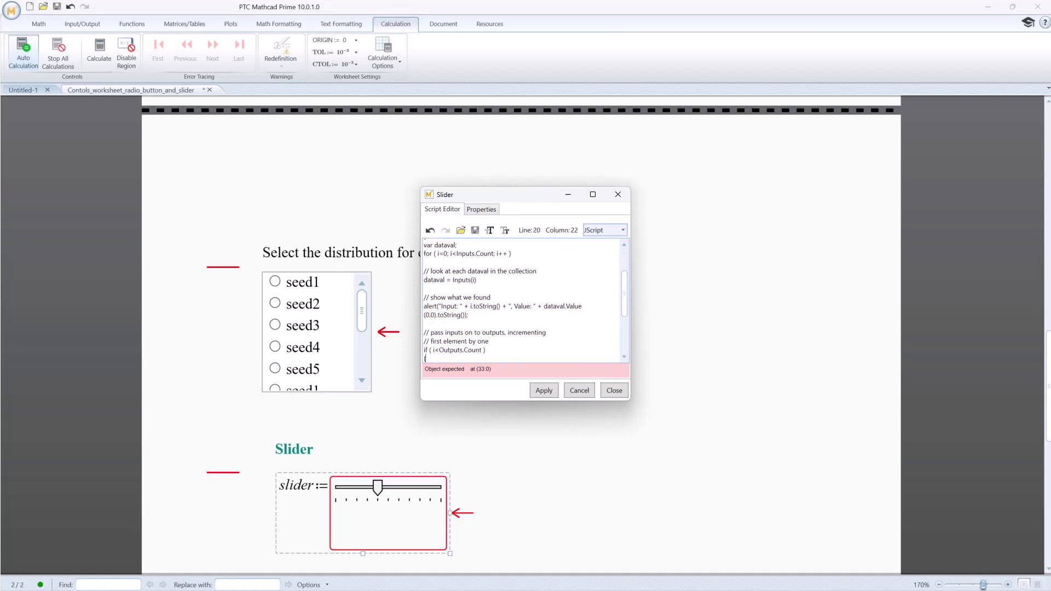
key(Down)
key(Down)
key(Down)
key(Down)
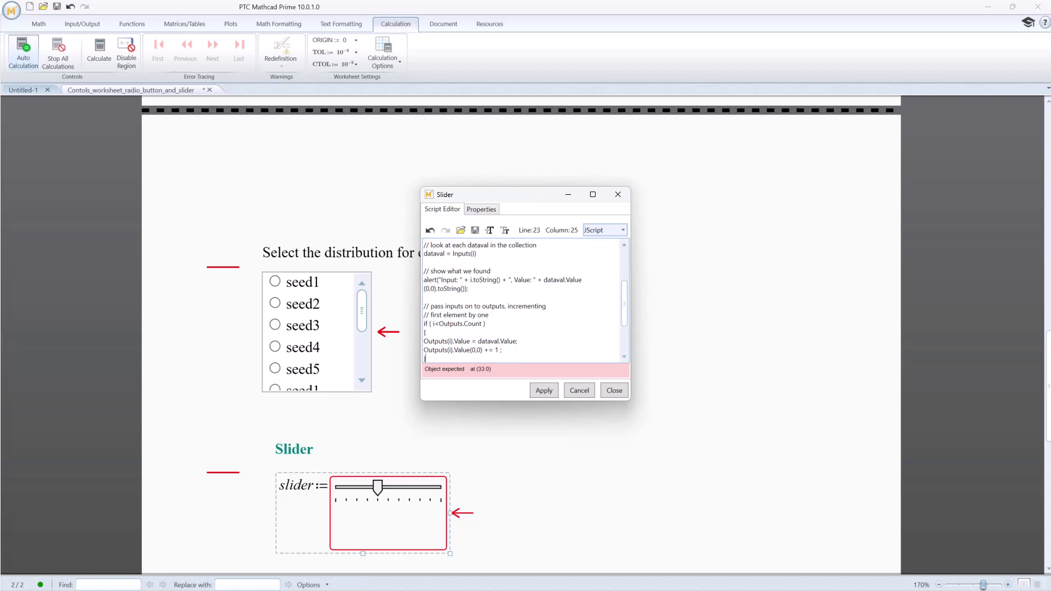
key(Down)
key(Down)
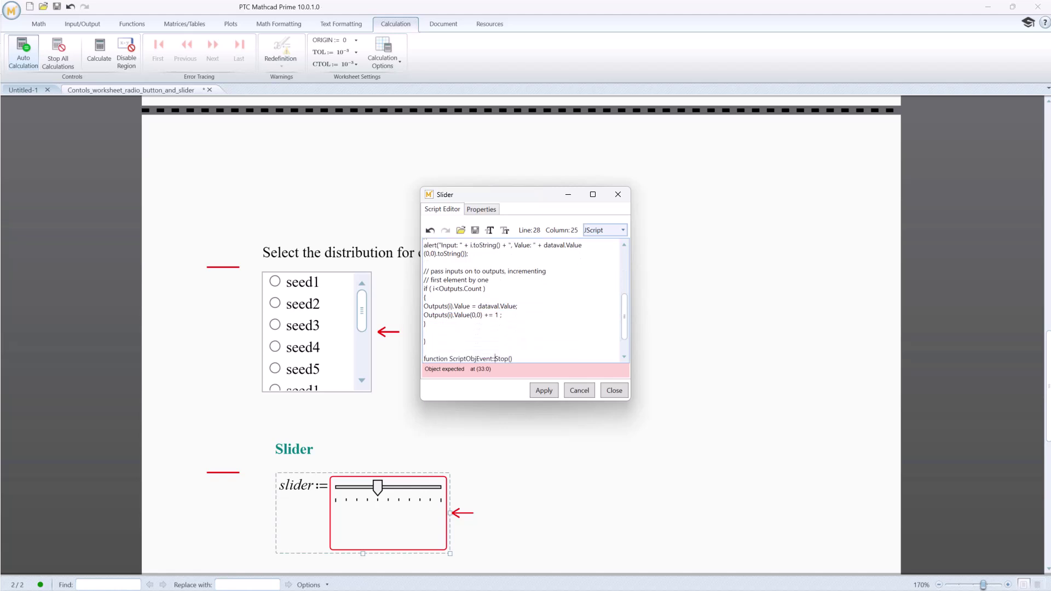
key(BackSpace)
key(BackSpace)
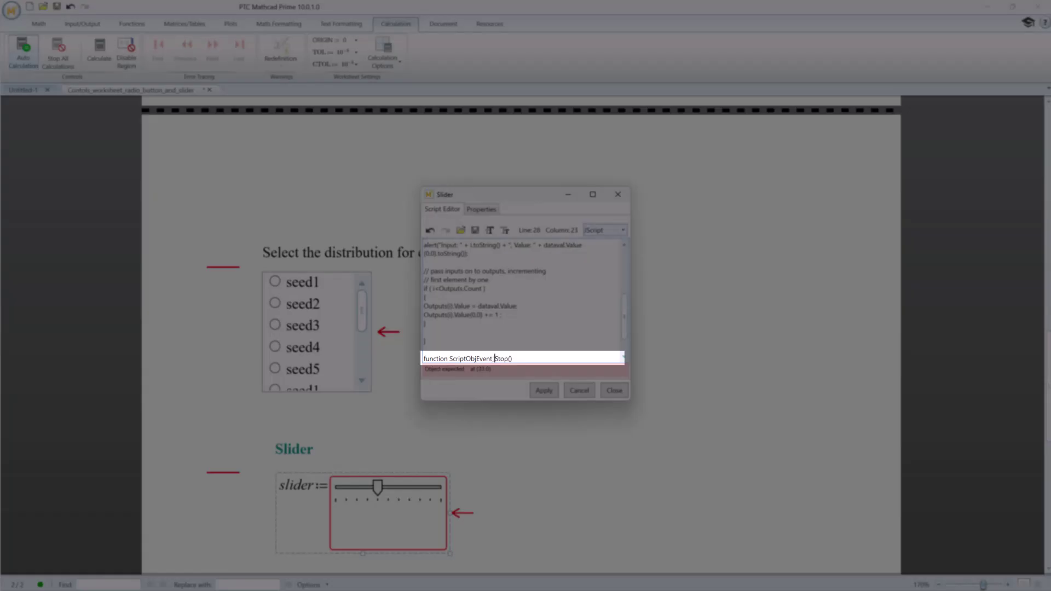
text(_)
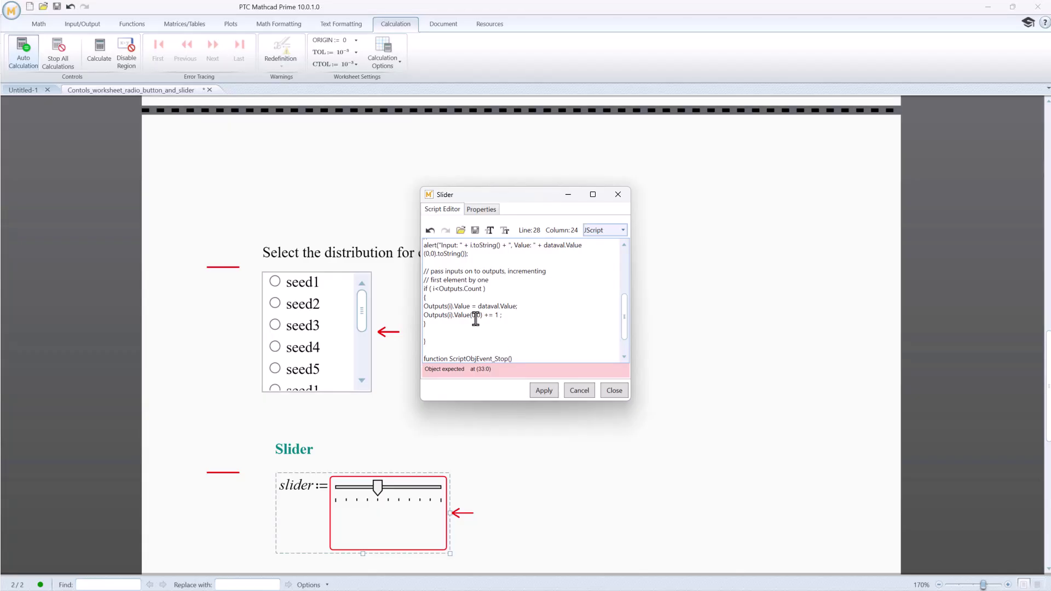
Replace the slider script with the pasted SliderEvent script outputting Slider.Position(), and apply
key(ctrl+a)
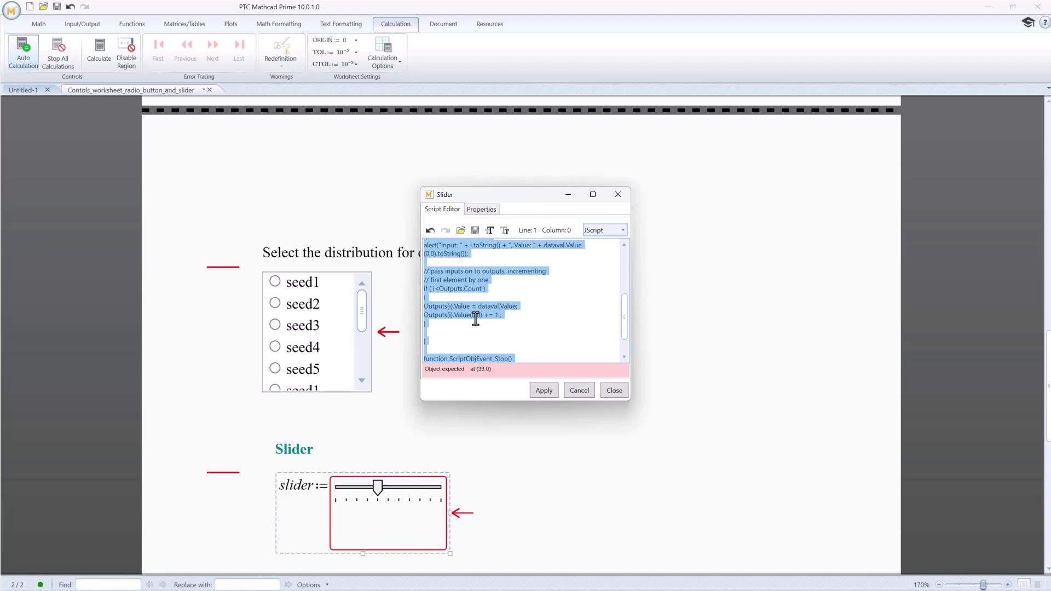
key(Delete)
text(function SliderEvent_Start(Inputs) {  };  function SliderEvent_Exec(Inputs, Outputs) { 	//get the position when user moves slider    Outputs[0].Value = Slider.Position(); };  function SliderEvent_Stop() { 	//TODO: Add your code here };)
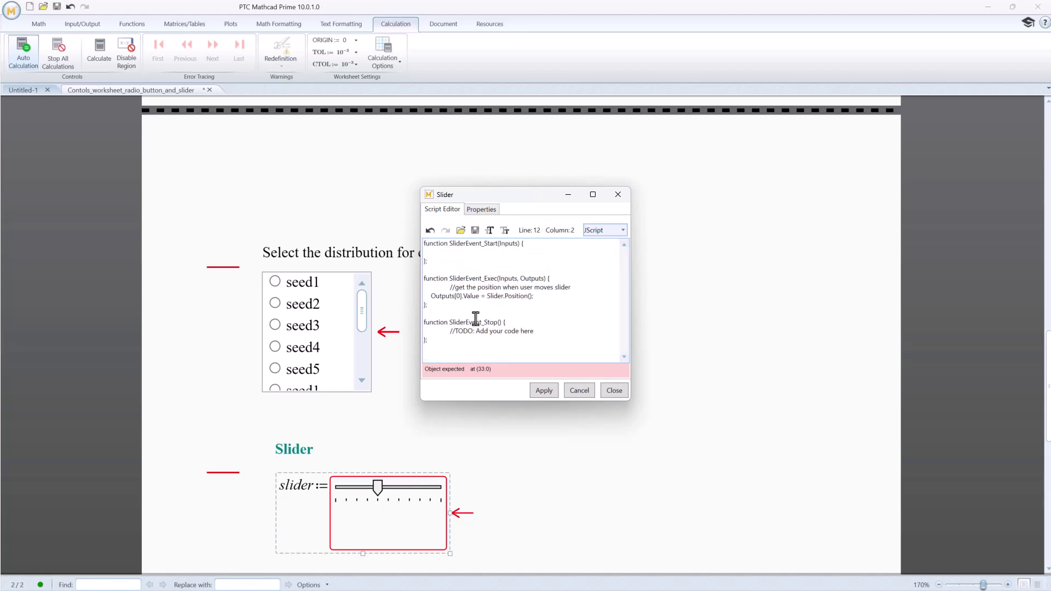
click(546, 390)
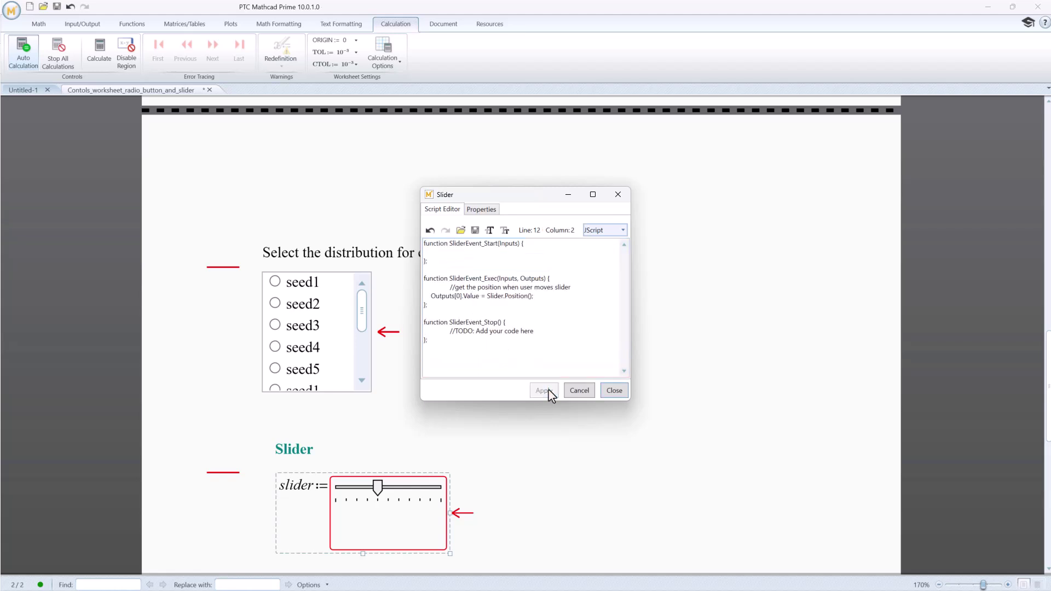
click(613, 390)
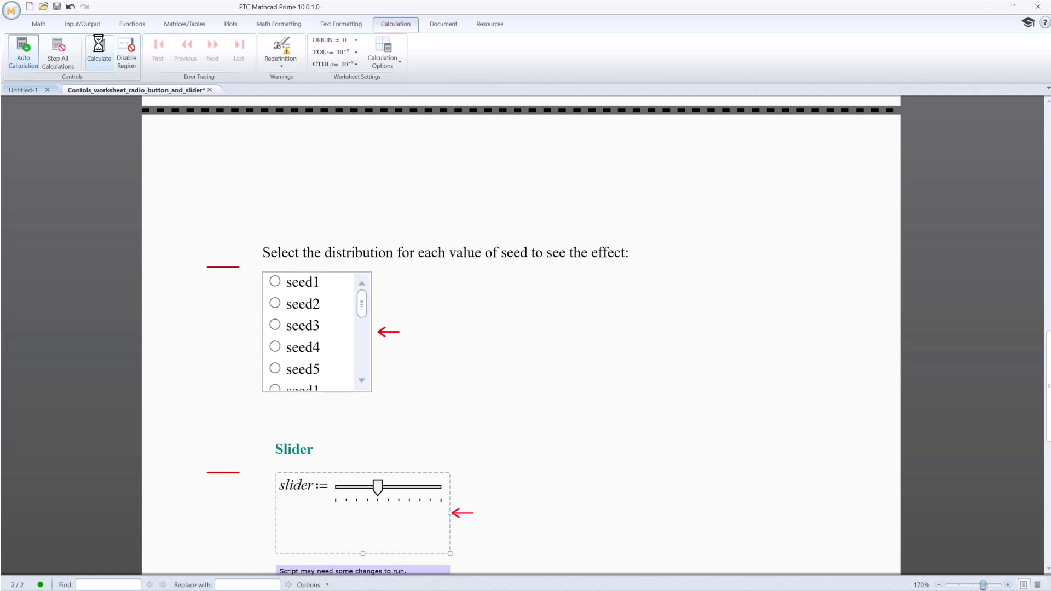
Marquee-select every region, run Input/Output > Clear Annotations, then deselect
click(606, 458)
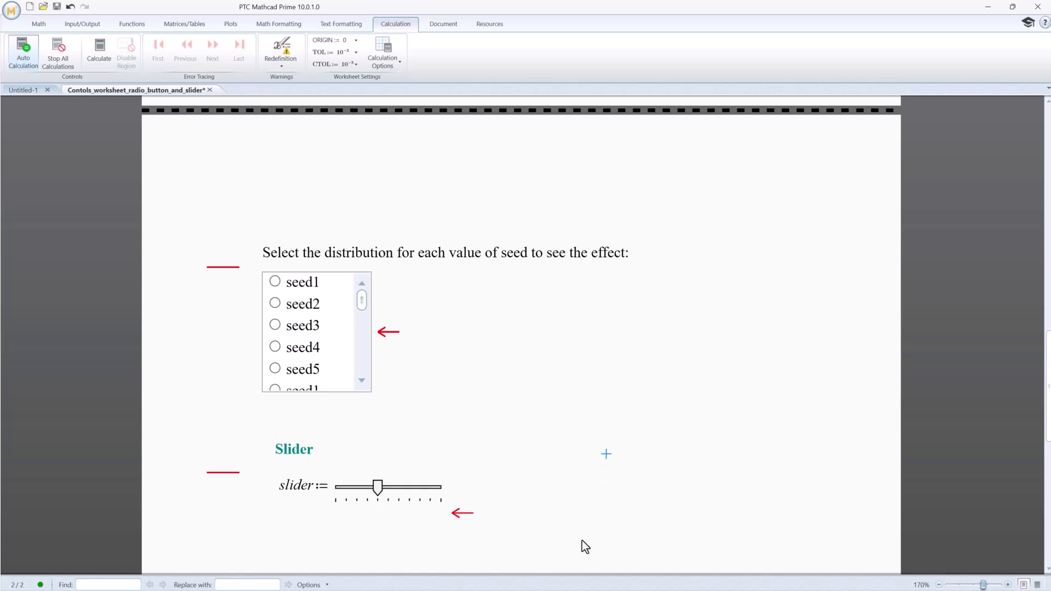
drag(582, 539, 211, 253)
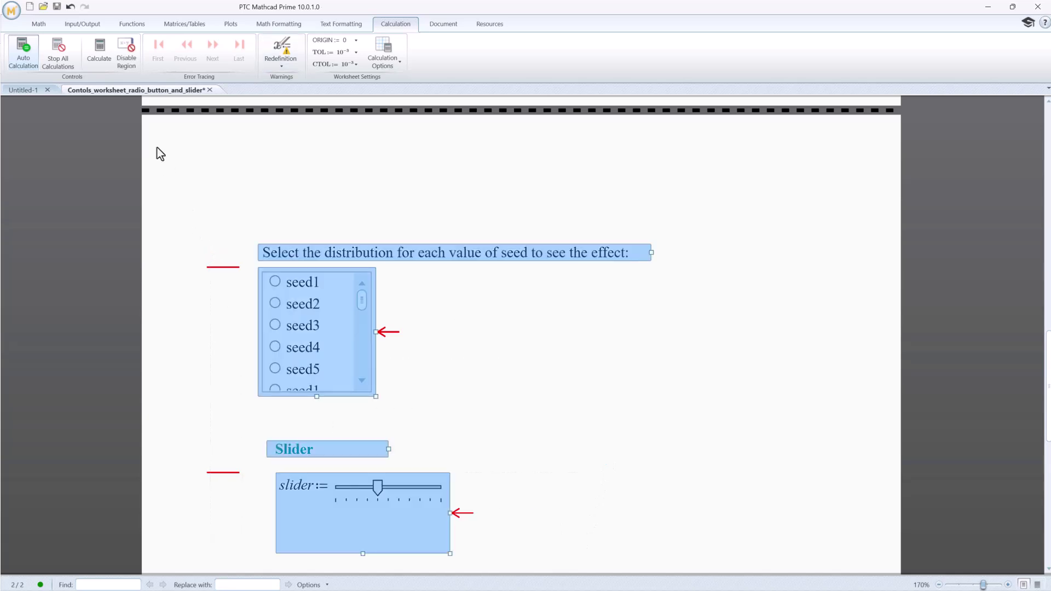
click(96, 27)
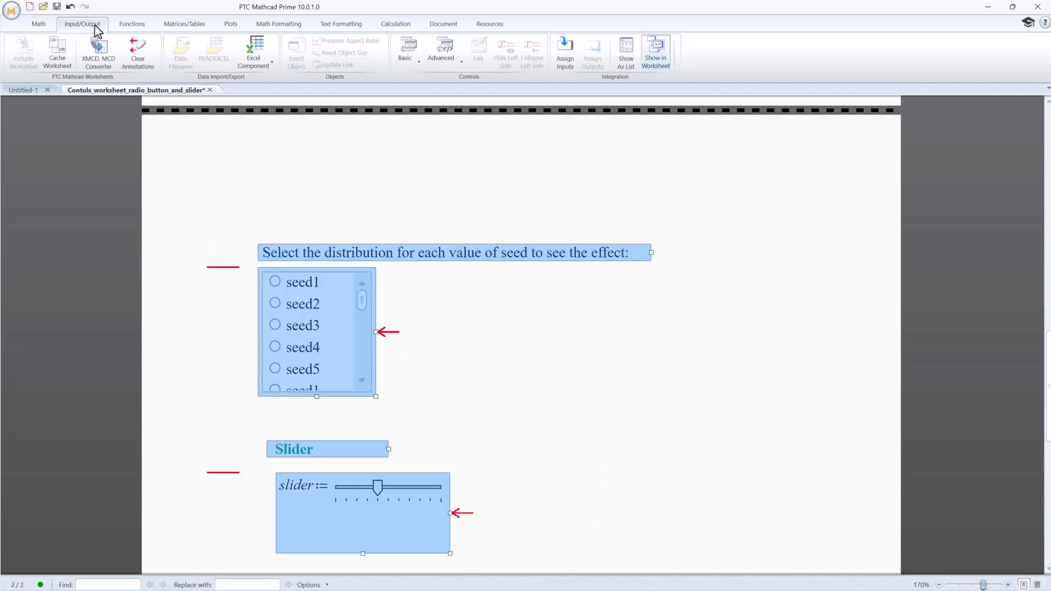
click(129, 49)
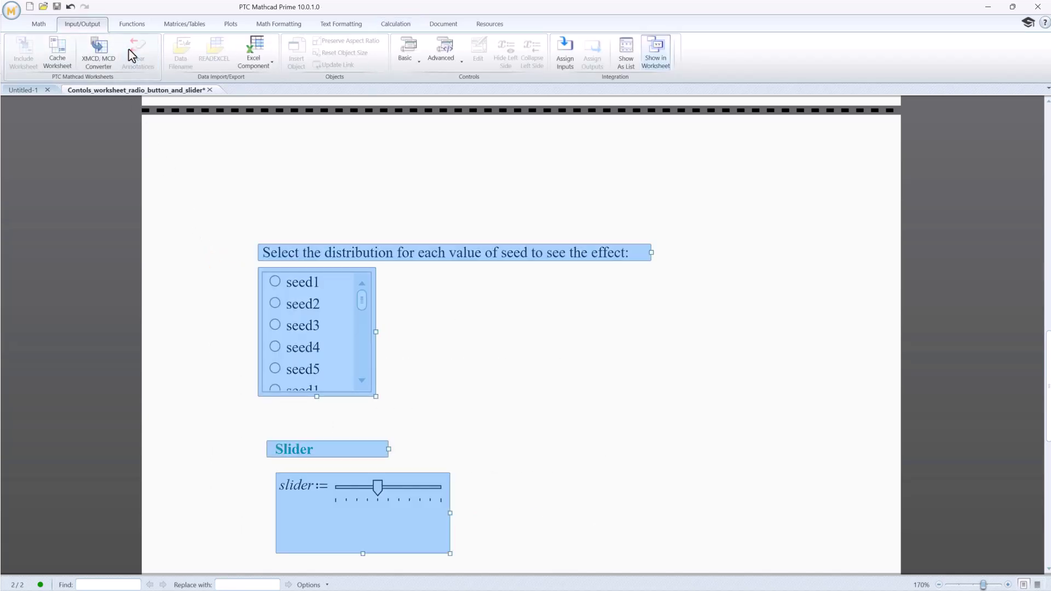
click(529, 354)
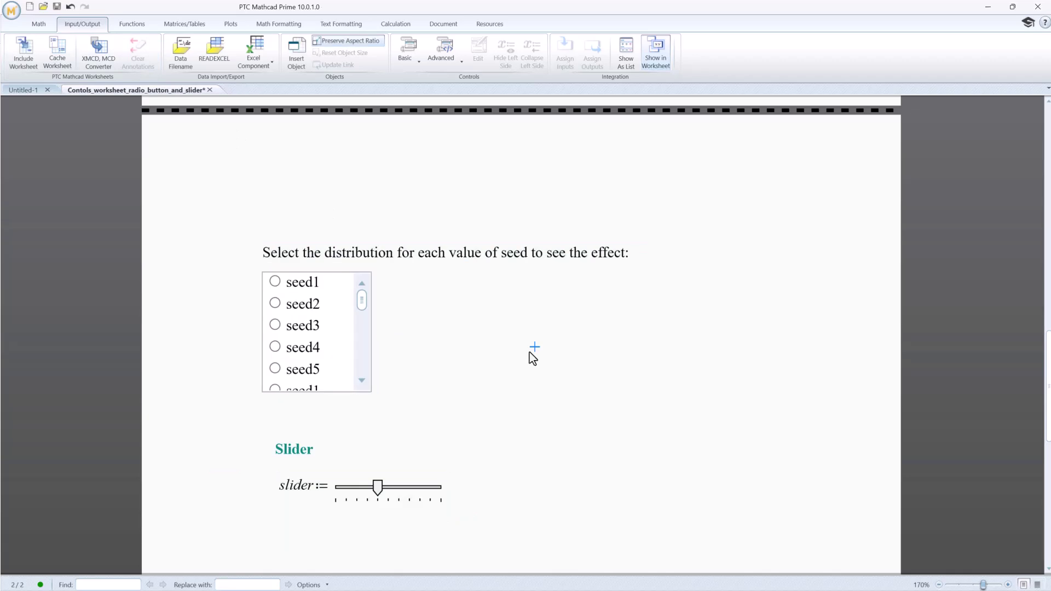